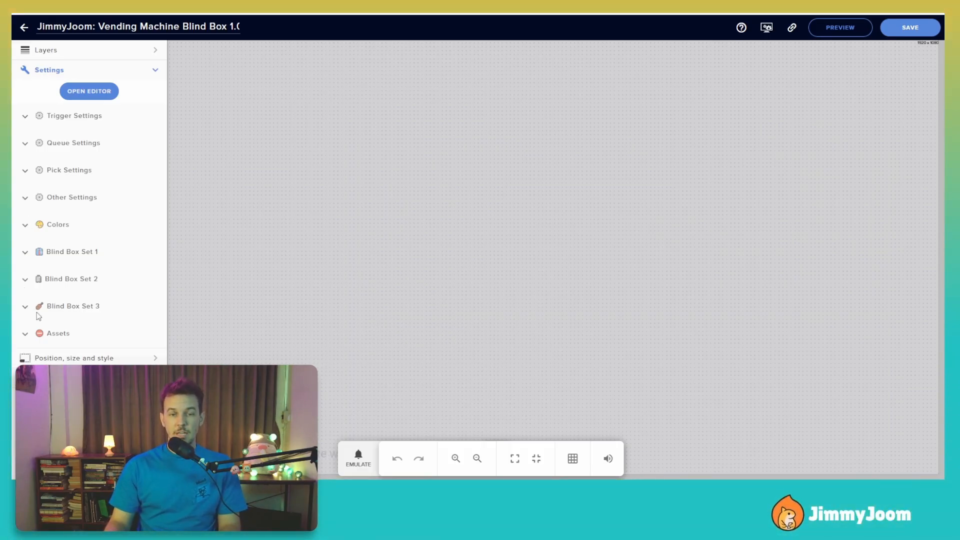
- Review the trigger settings, from the chat command and cooldown through the follow, sub, cheer, donation and channel point reward options
click(24, 116)
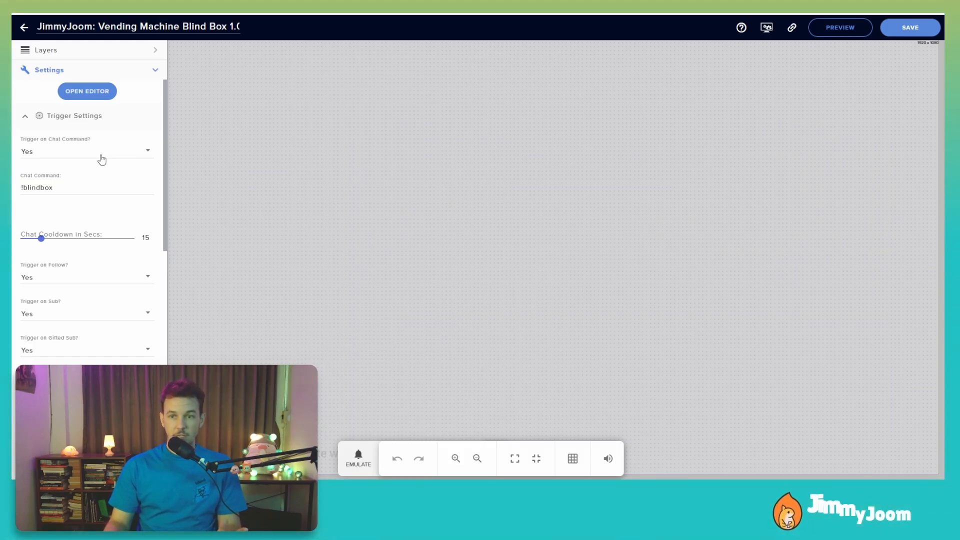
click(61, 190)
drag(61, 190, 28, 190)
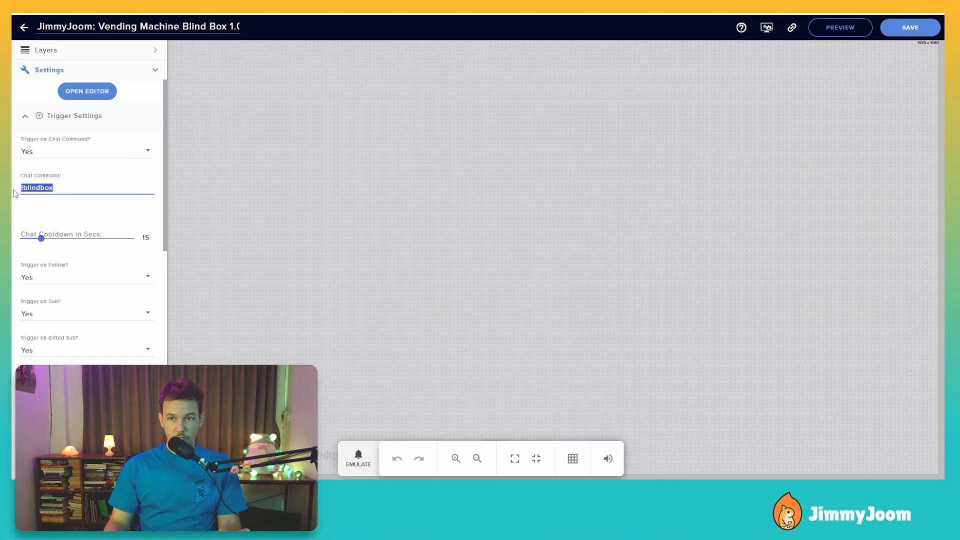
click(73, 188)
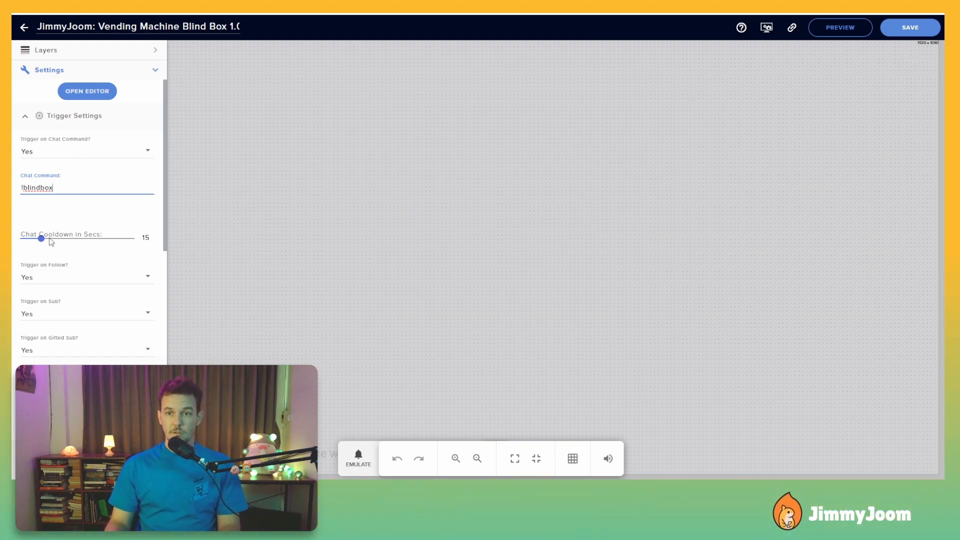
scroll(75, 239, down, 1)
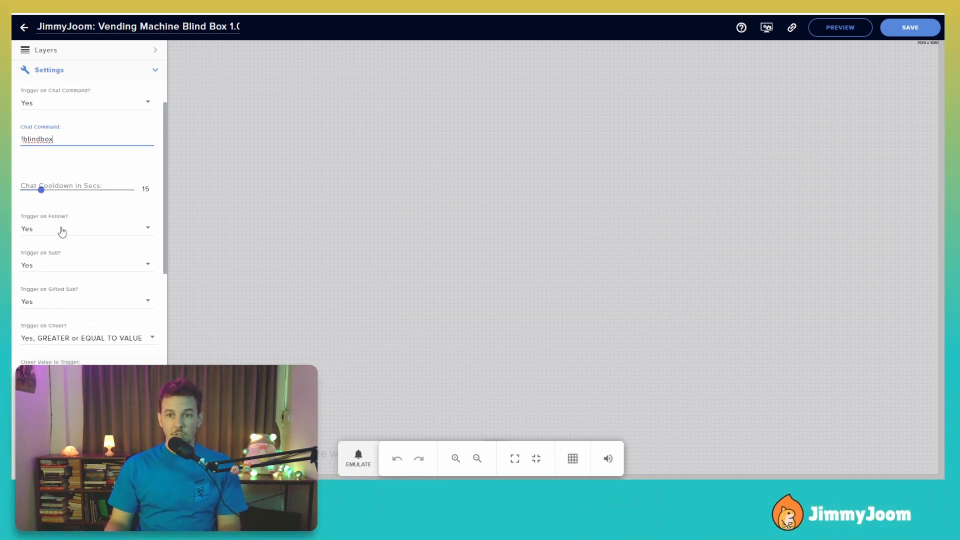
scroll(69, 235, down, 1)
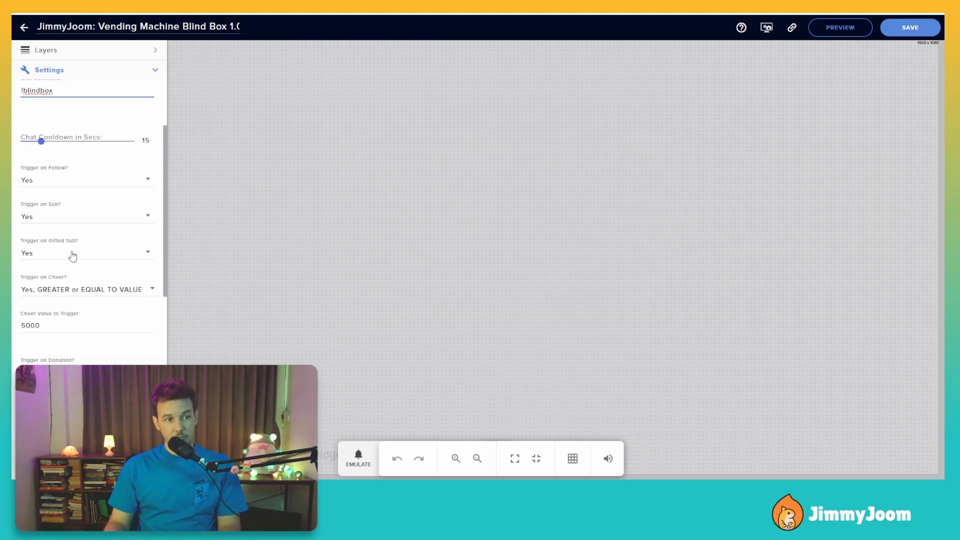
scroll(72, 256, down, 2)
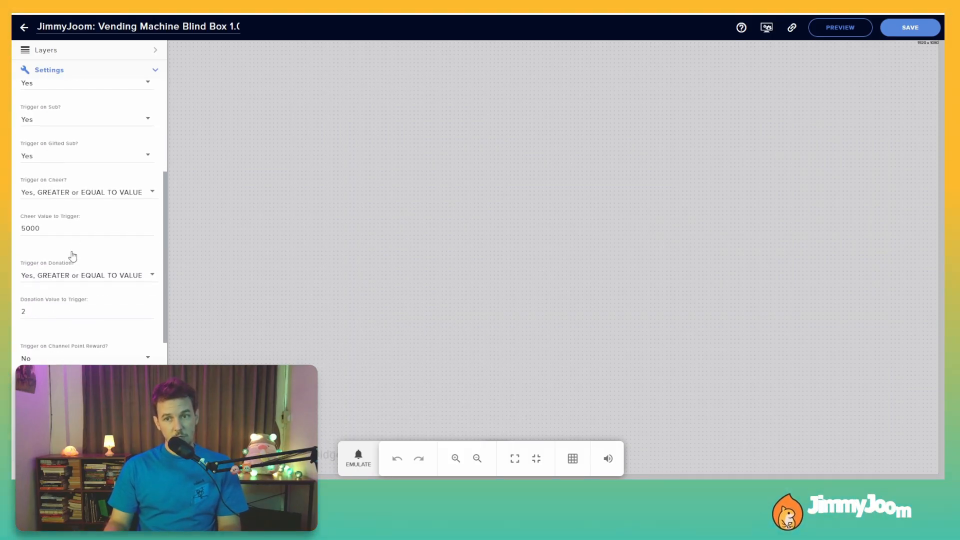
click(82, 194)
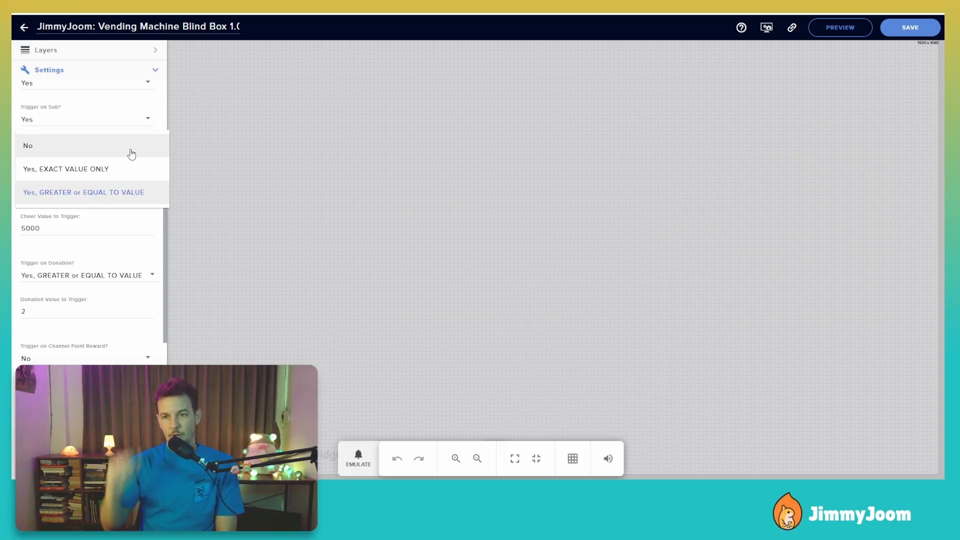
key(Escape)
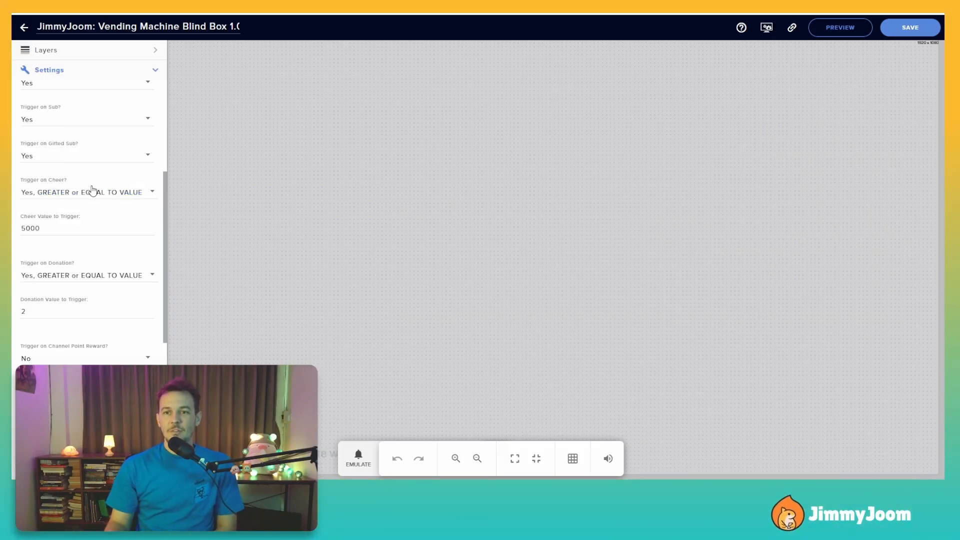
scroll(59, 226, down, 1)
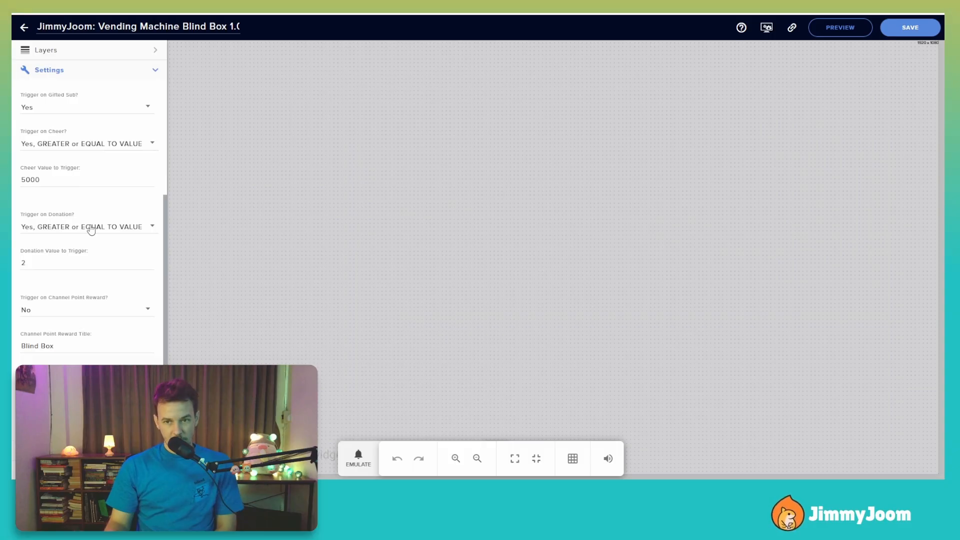
scroll(85, 264, down, 2)
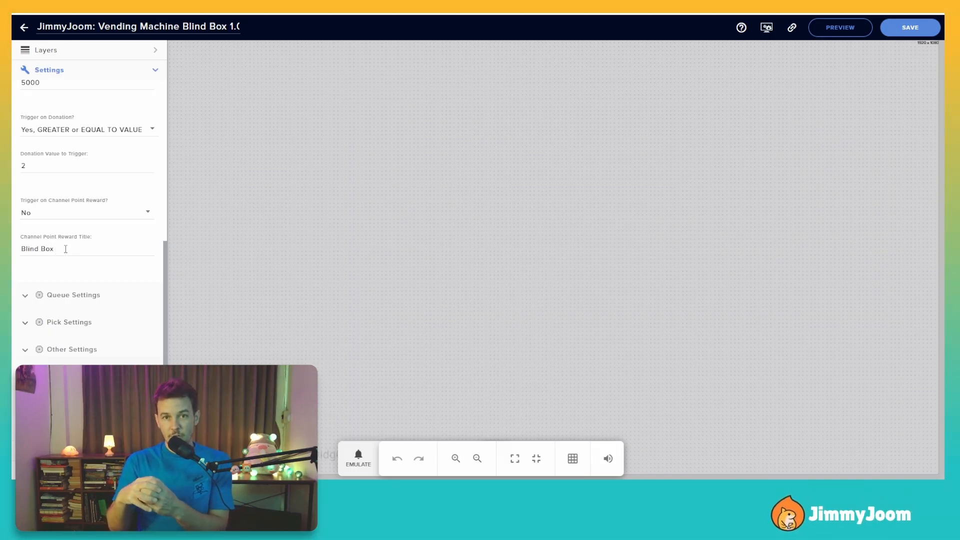
- Examine the queue settings, including the queue visuals option and the queue color for each trigger type
click(26, 146)
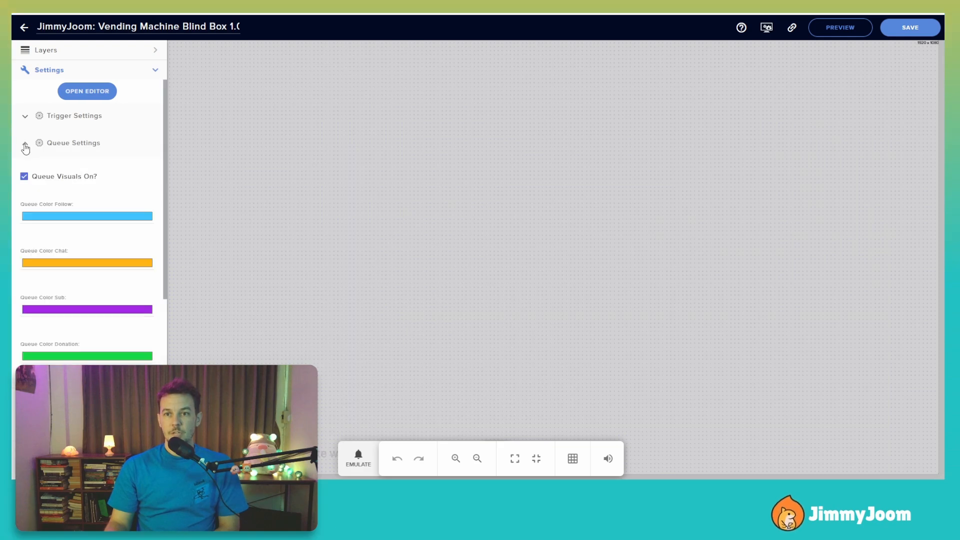
scroll(119, 288, down, 2)
scroll(111, 245, up, 1)
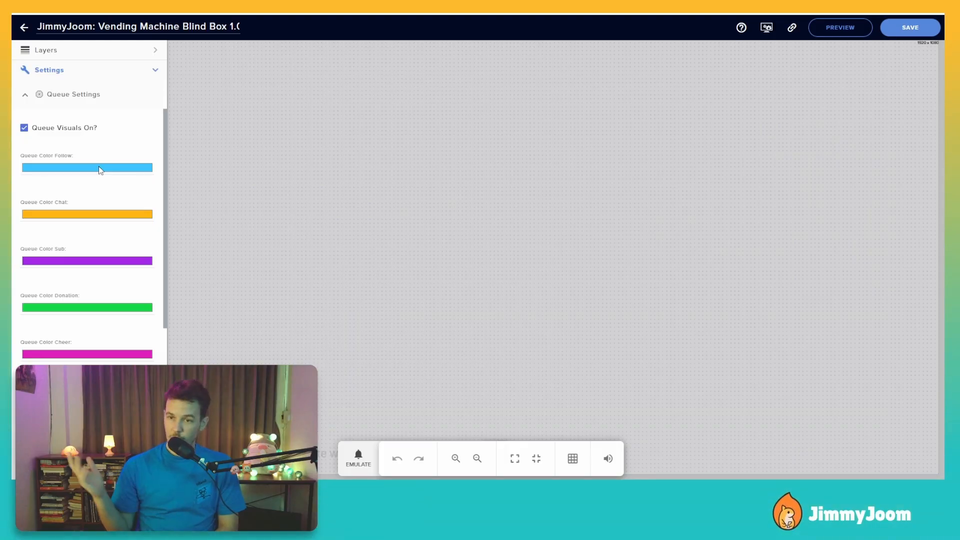
scroll(97, 235, down, 3)
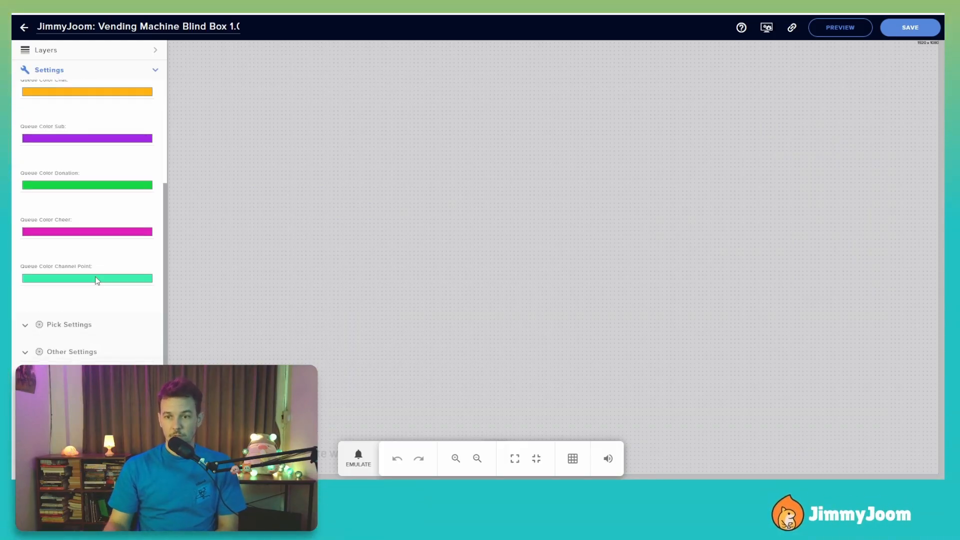
scroll(90, 250, up, 4)
click(23, 145)
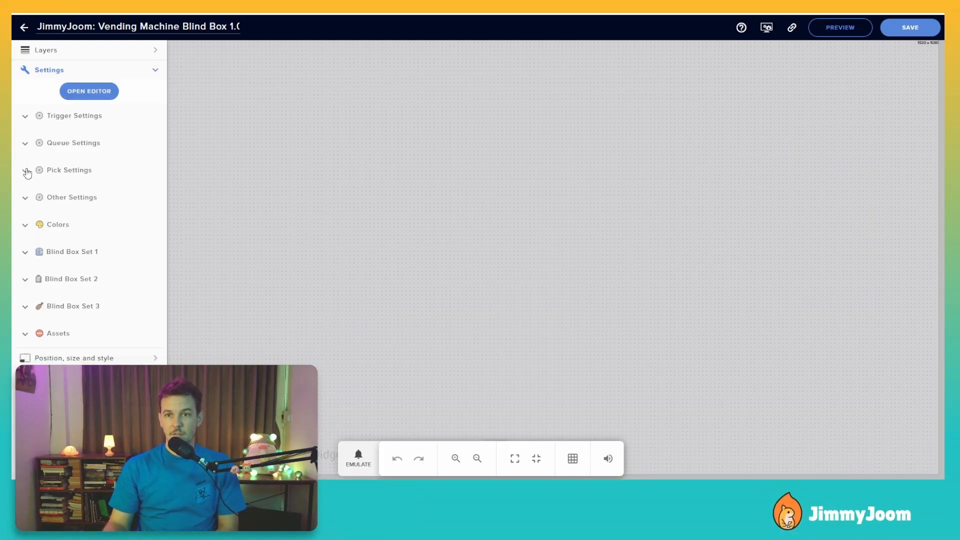
- Check the pick distribution choices, keep Heavy Weight (50, 30, 14, 5, 1), and review which blind box sets are active
click(25, 173)
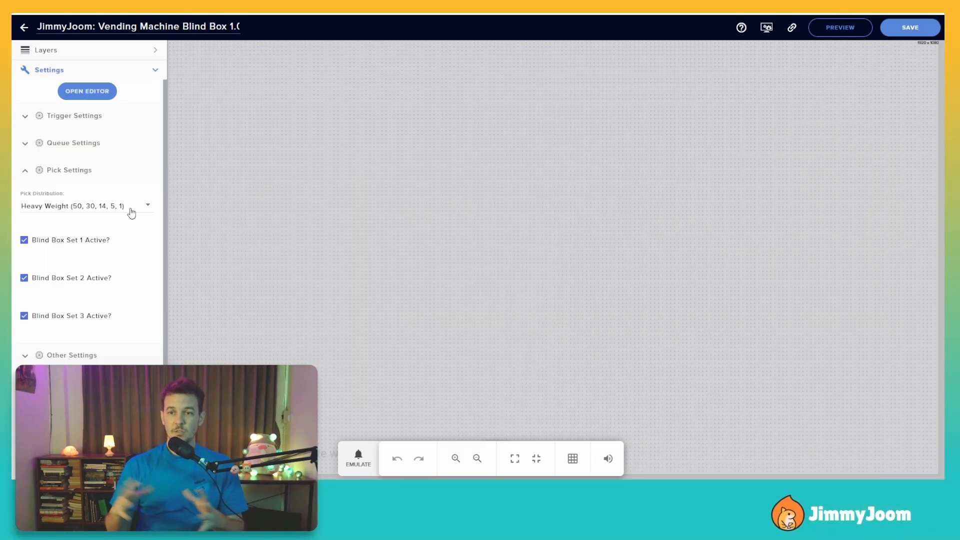
click(141, 206)
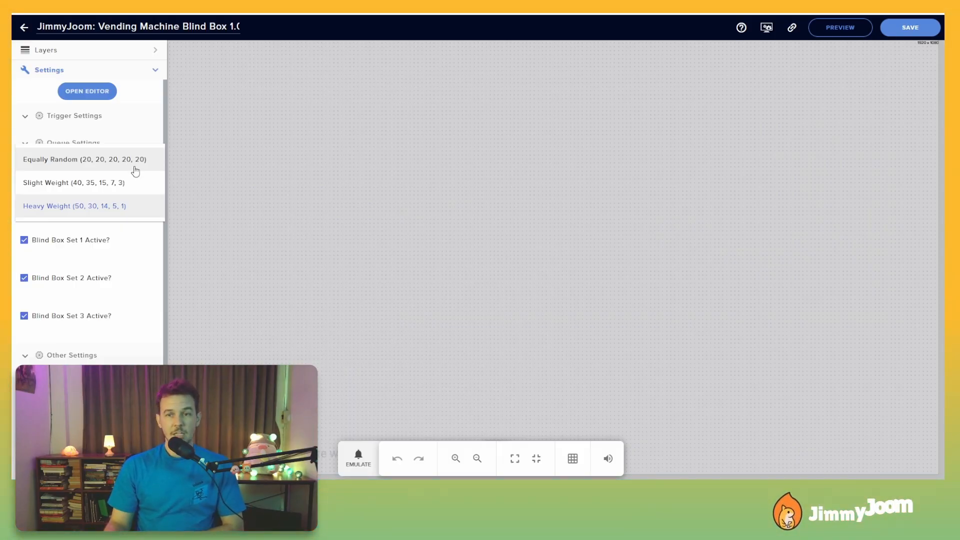
click(137, 210)
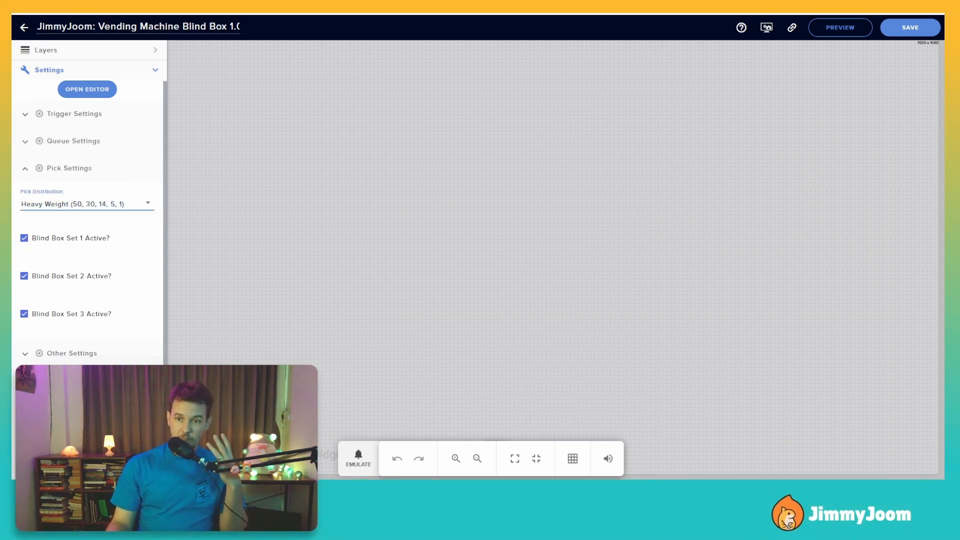
scroll(50, 341, down, 2)
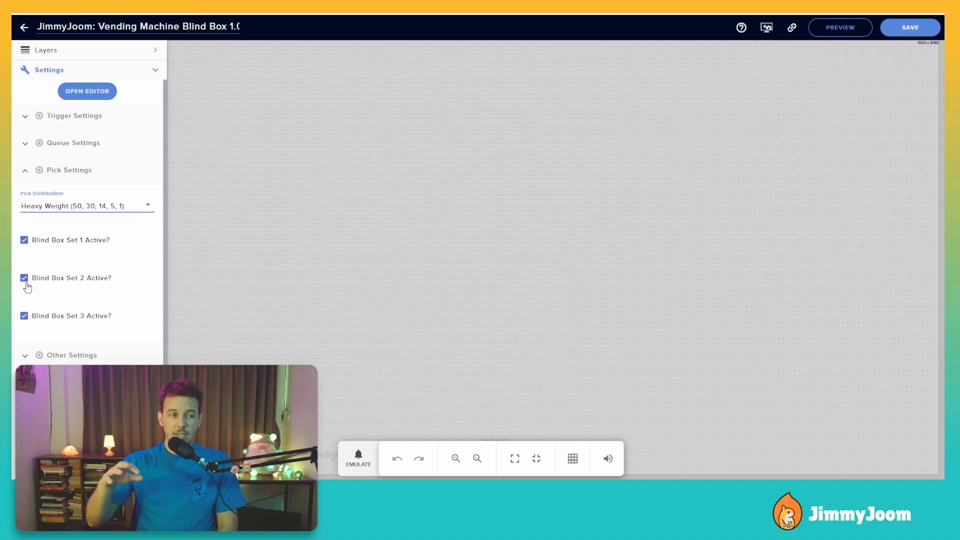
click(25, 171)
- Hide the pig animation on top of the vending machine and save the widget
click(28, 200)
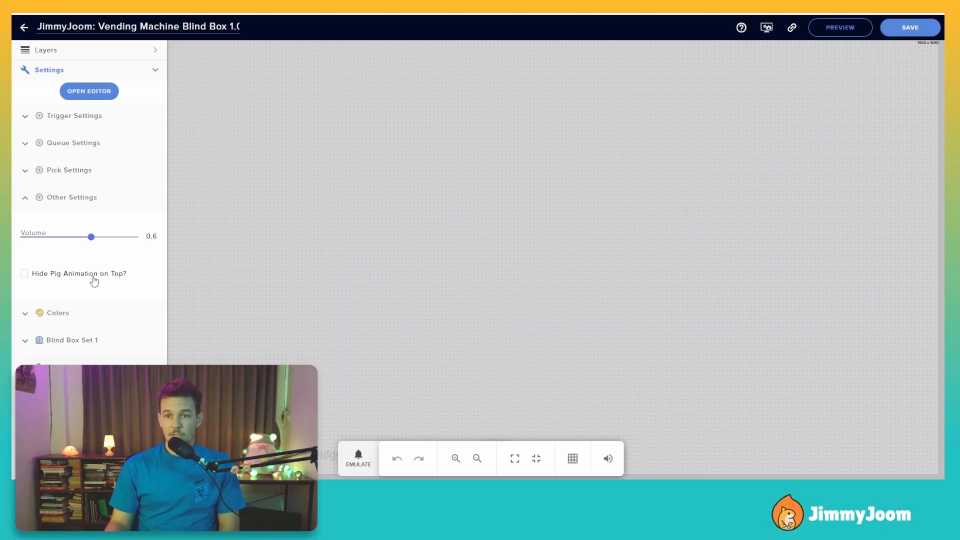
click(29, 277)
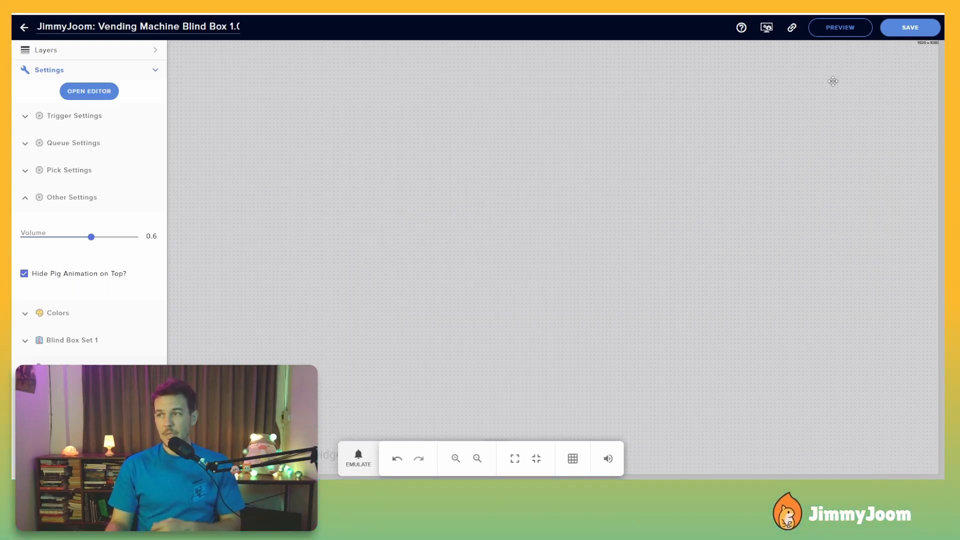
click(911, 27)
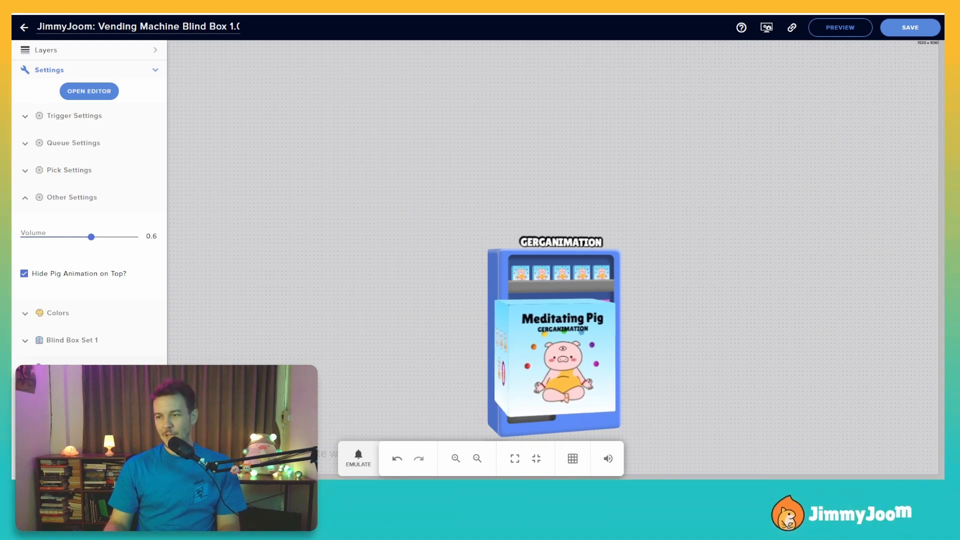
- Change the machine body color to cyan in the color settings
click(25, 198)
click(26, 224)
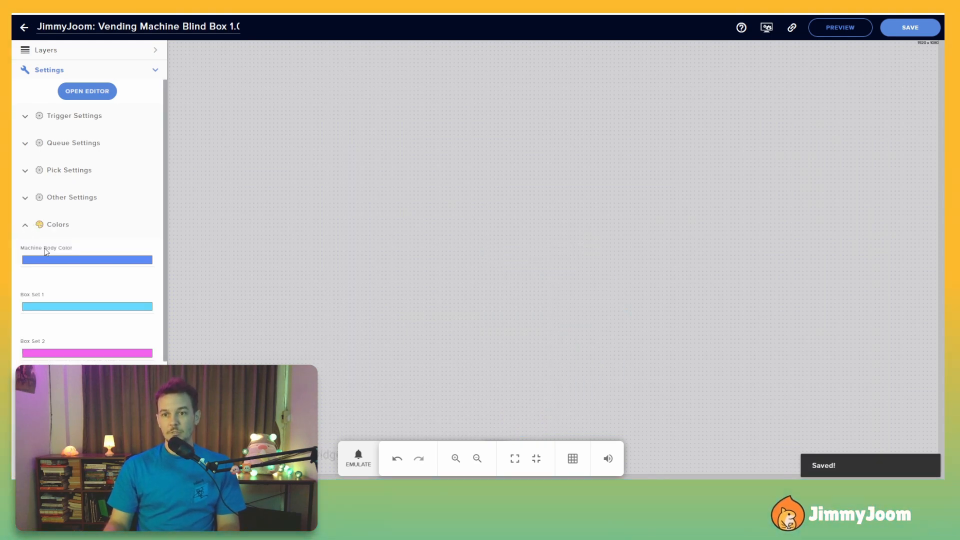
click(99, 260)
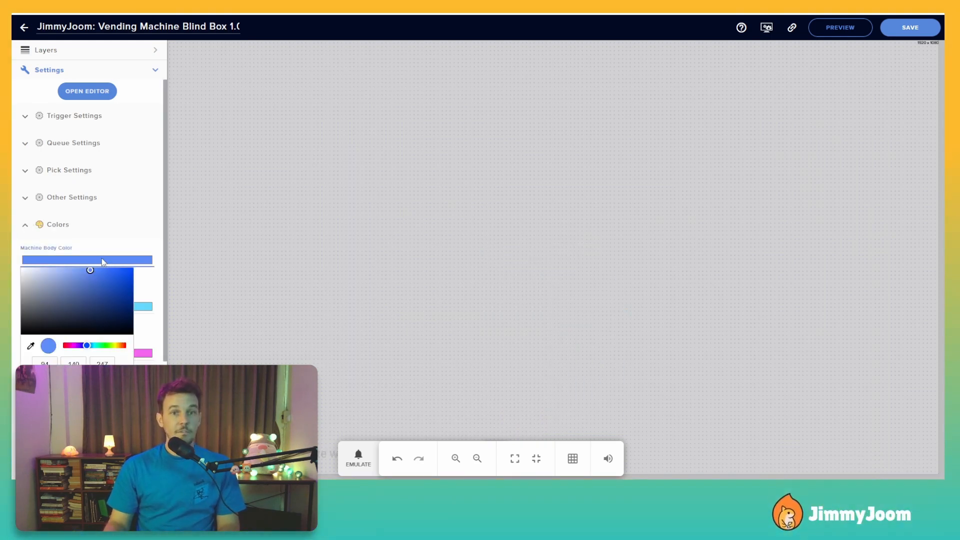
click(116, 346)
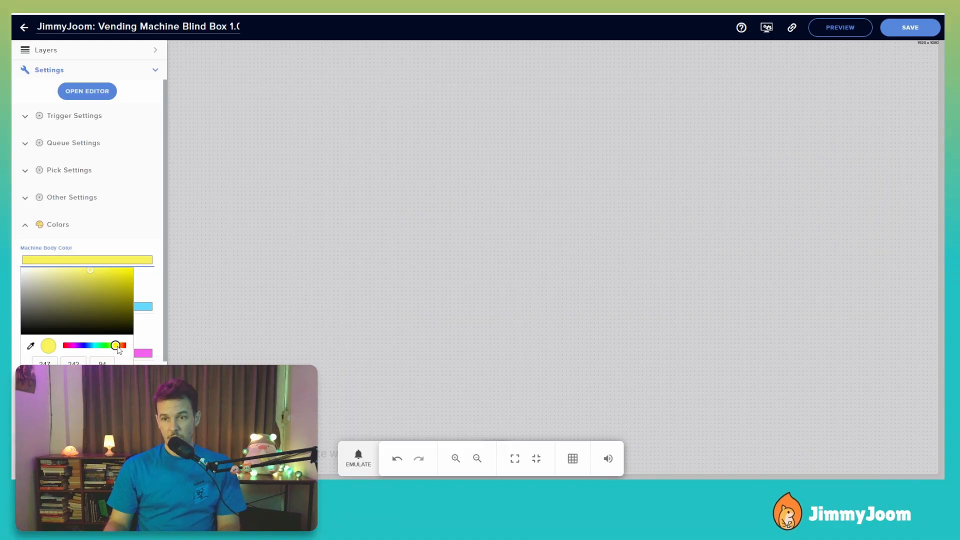
drag(117, 347, 110, 347)
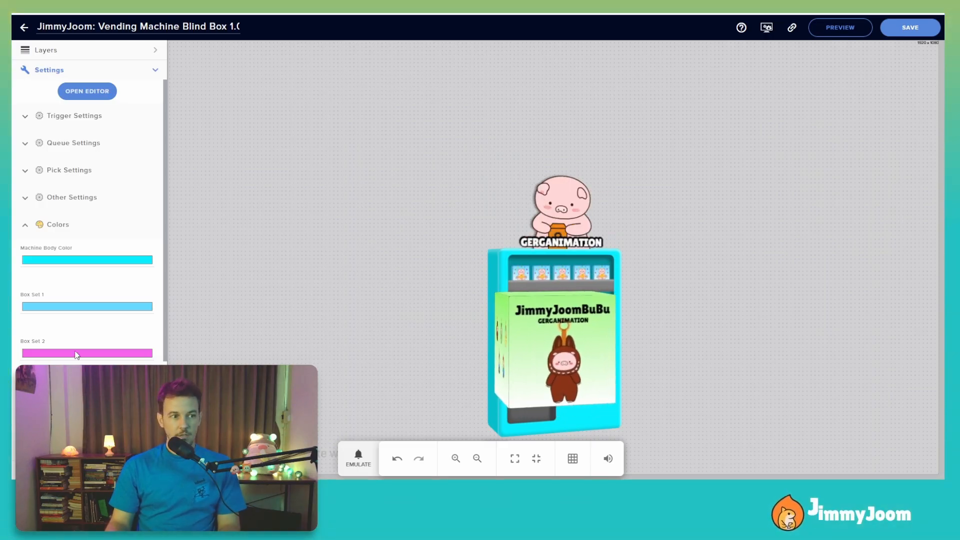
- Change the Box Set 3 color to light red
scroll(75, 355, down, 2)
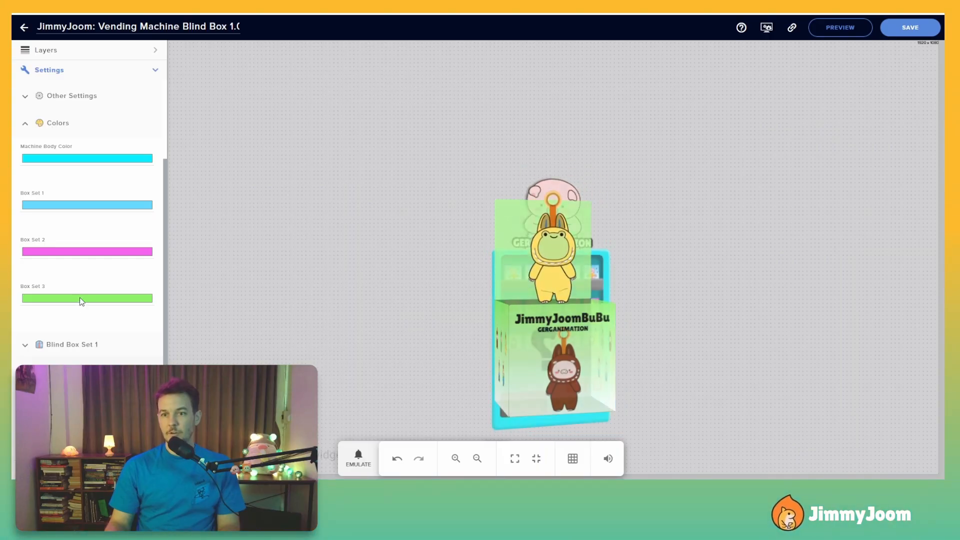
click(81, 298)
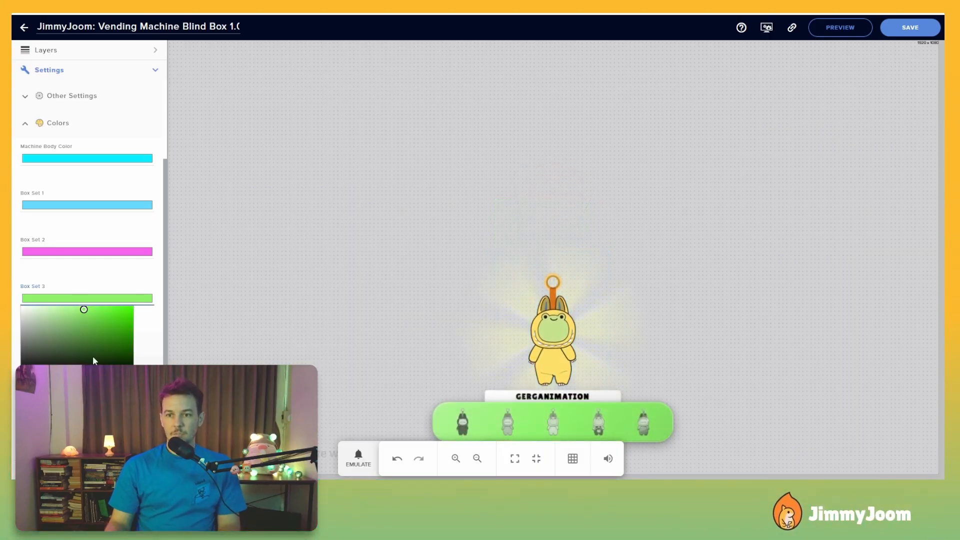
click(112, 372)
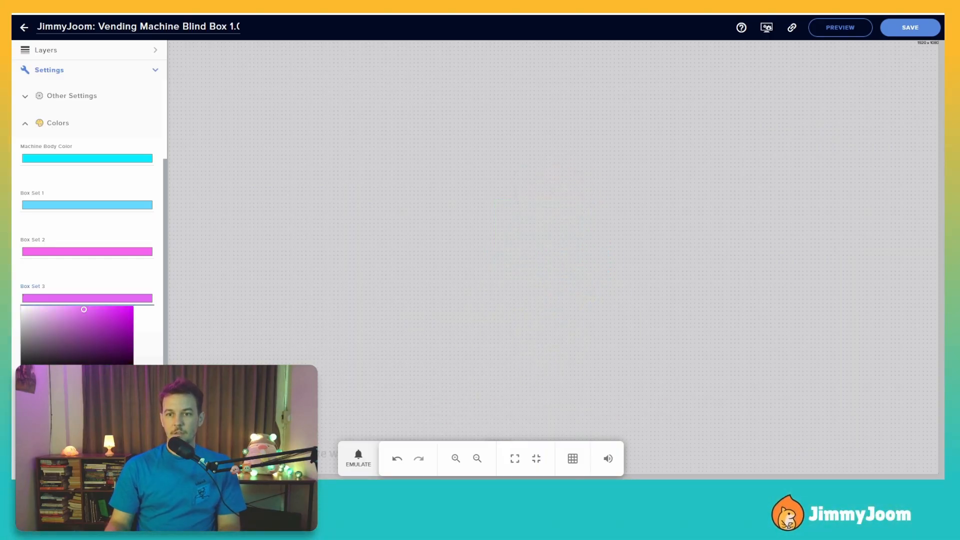
click(131, 373)
click(87, 316)
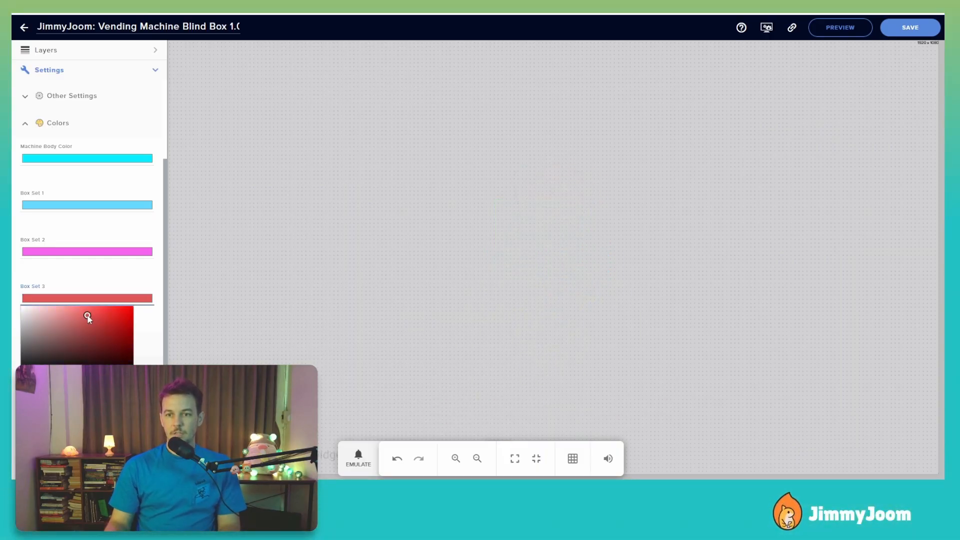
click(131, 275)
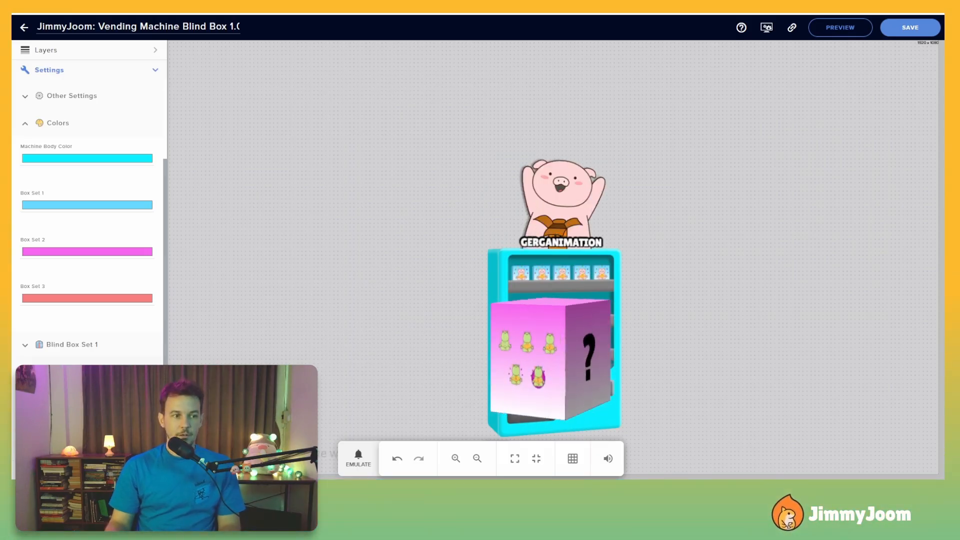
- Replace the Blind Box Set 1 collection title with LKSDJFLKSJDF
click(25, 123)
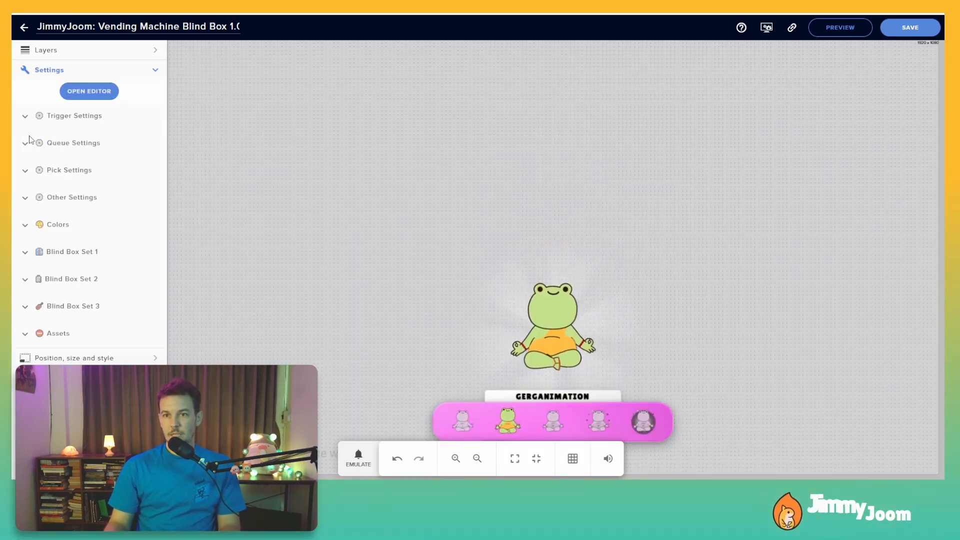
click(25, 252)
scroll(119, 220, down, 3)
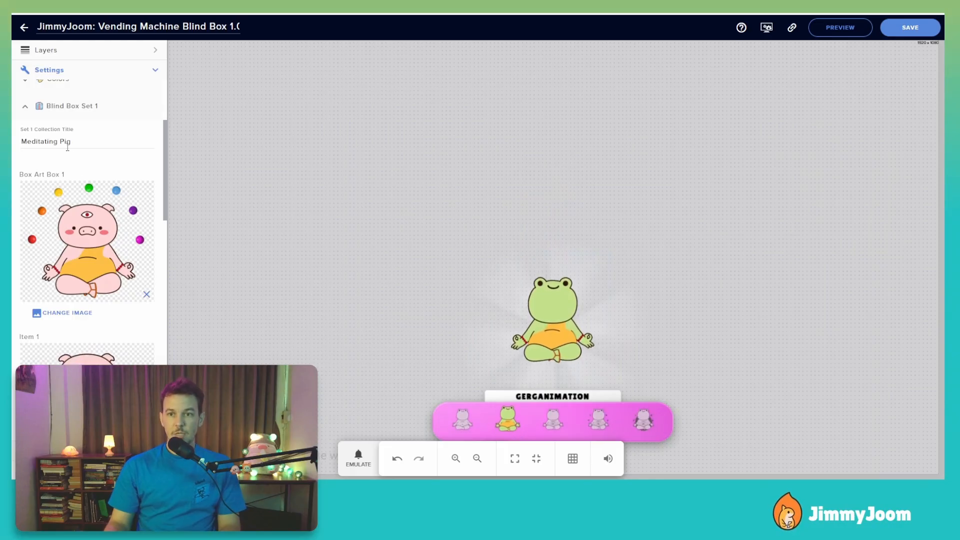
double_click(47, 142)
triple_click(48, 142)
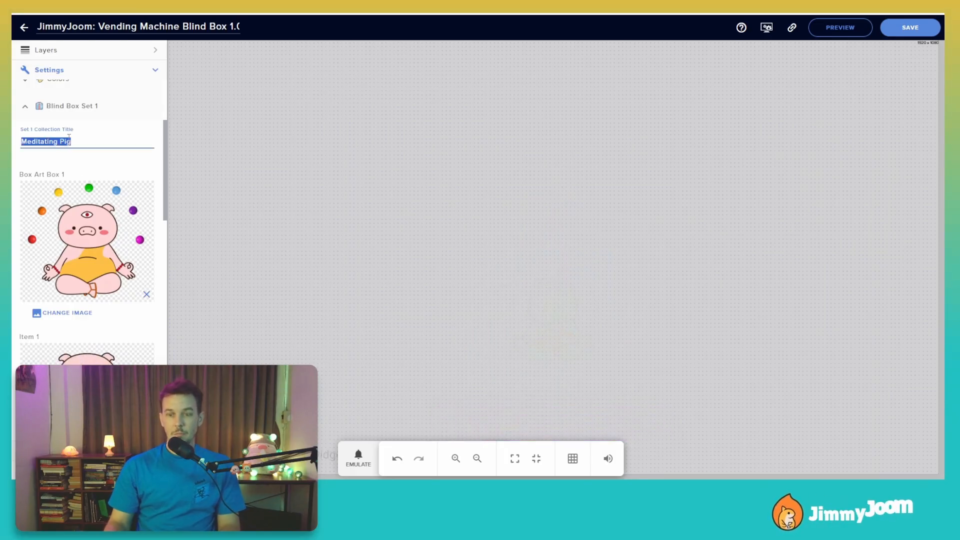
text(LKSDJFLKSJDF)
- Leave only Blind Box Set 1 active in the pick settings by deactivating Sets 2 and 3, and save the widget
scroll(80, 216, up, 2)
scroll(75, 215, up, 2)
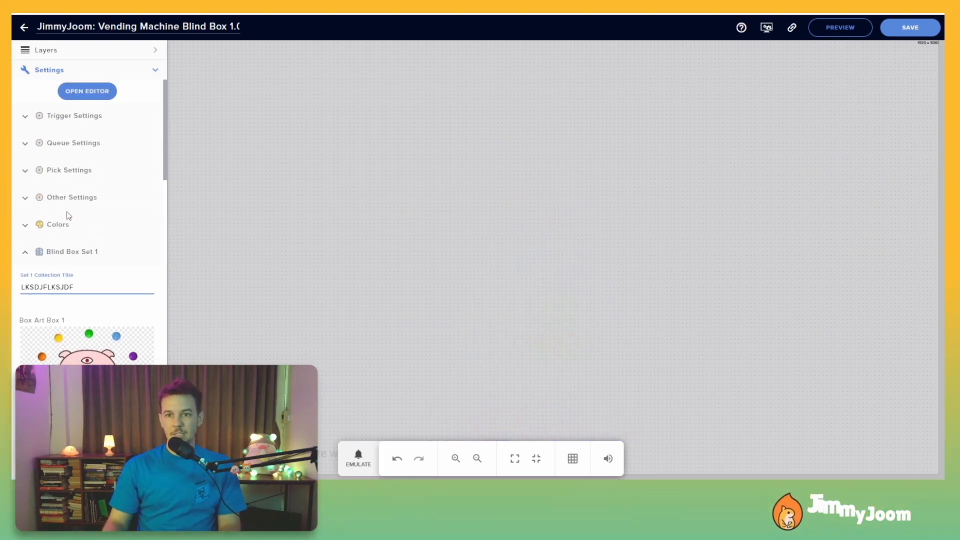
click(23, 170)
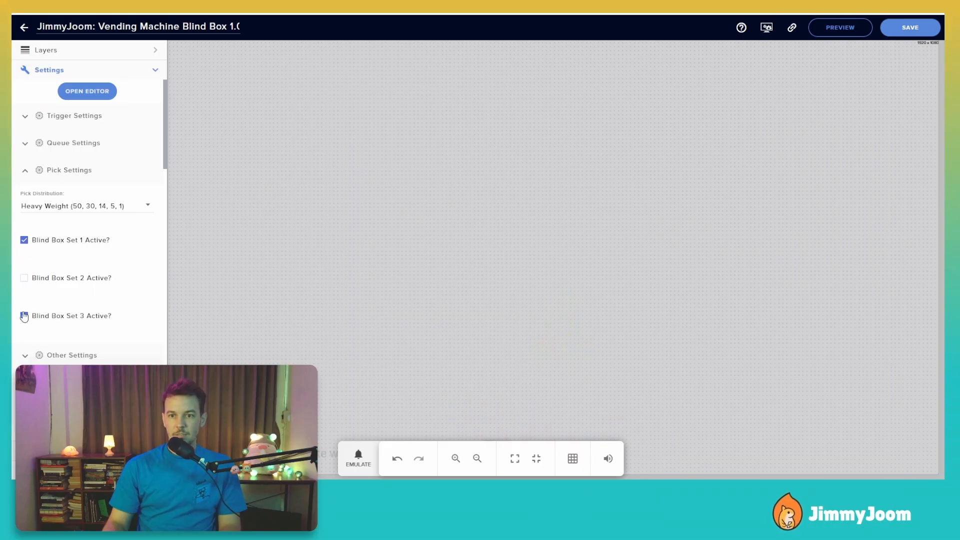
click(920, 30)
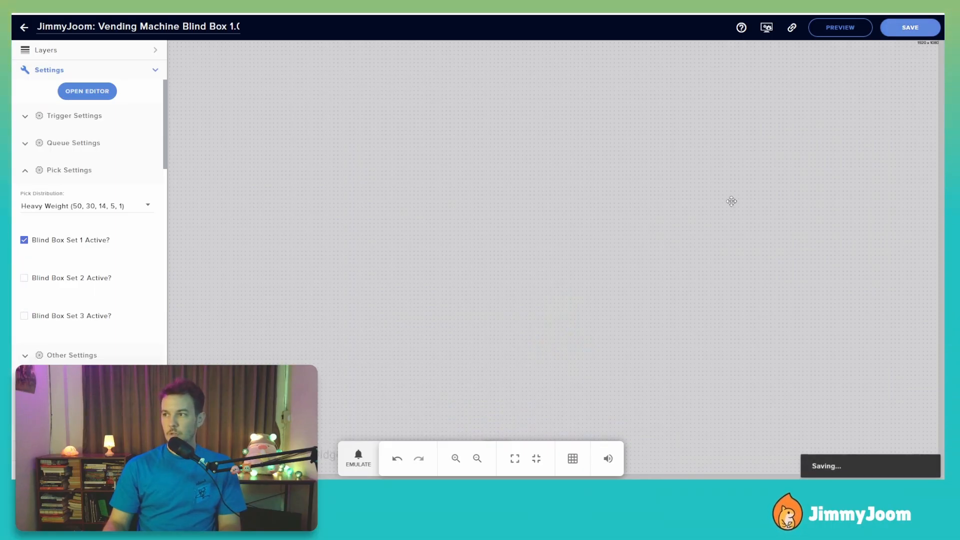
- Emulate an event to test the Blind Box Set 1 animation, and set its collection title to Meditating Pig
click(358, 458)
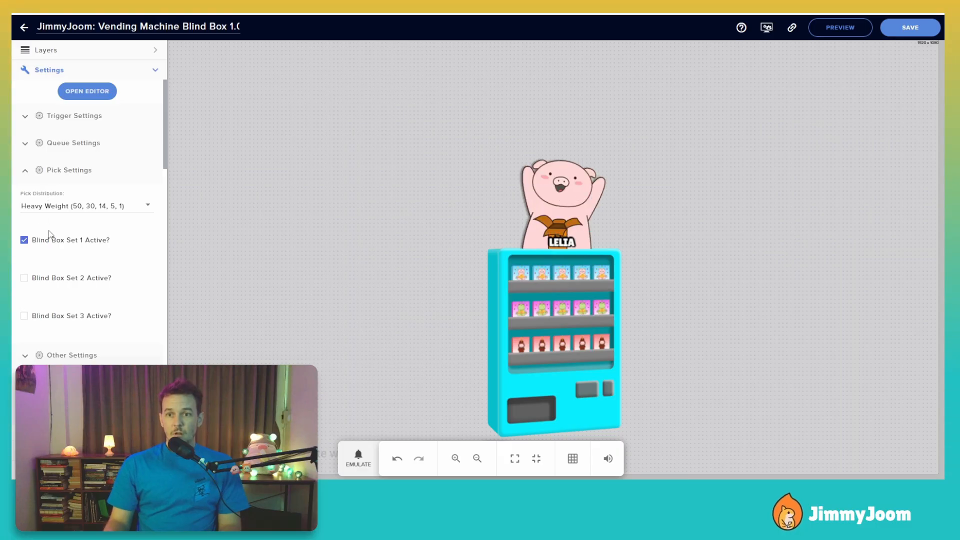
click(25, 170)
scroll(118, 246, down, 1)
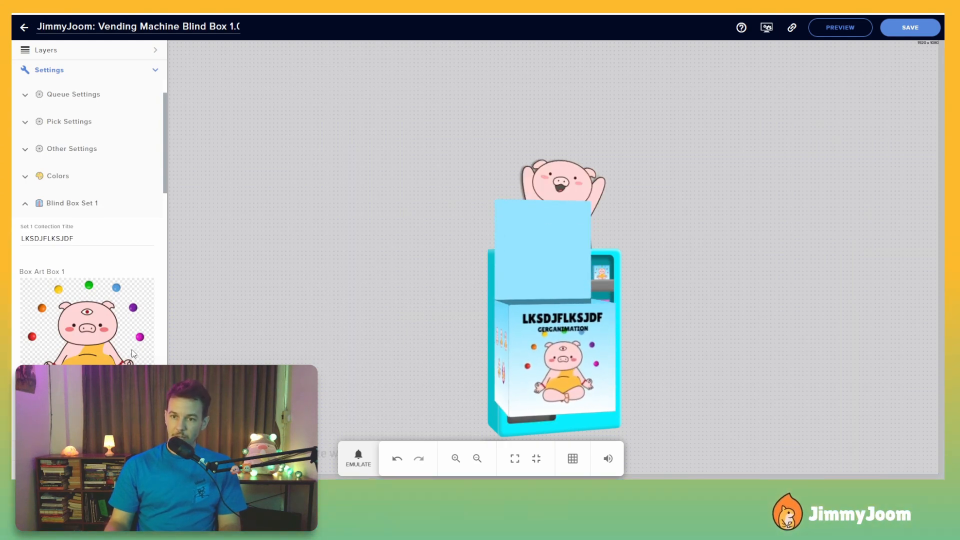
scroll(134, 353, down, 10)
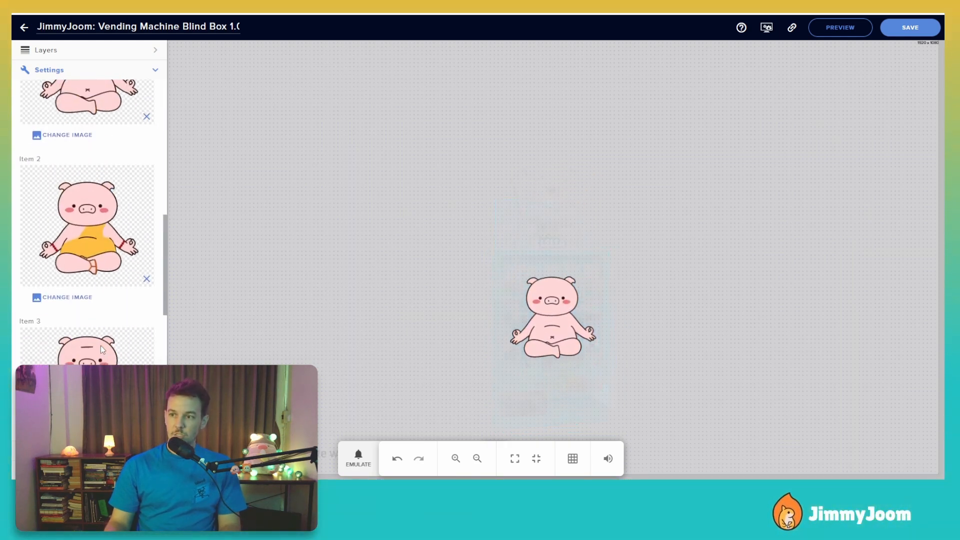
scroll(102, 349, up, 5)
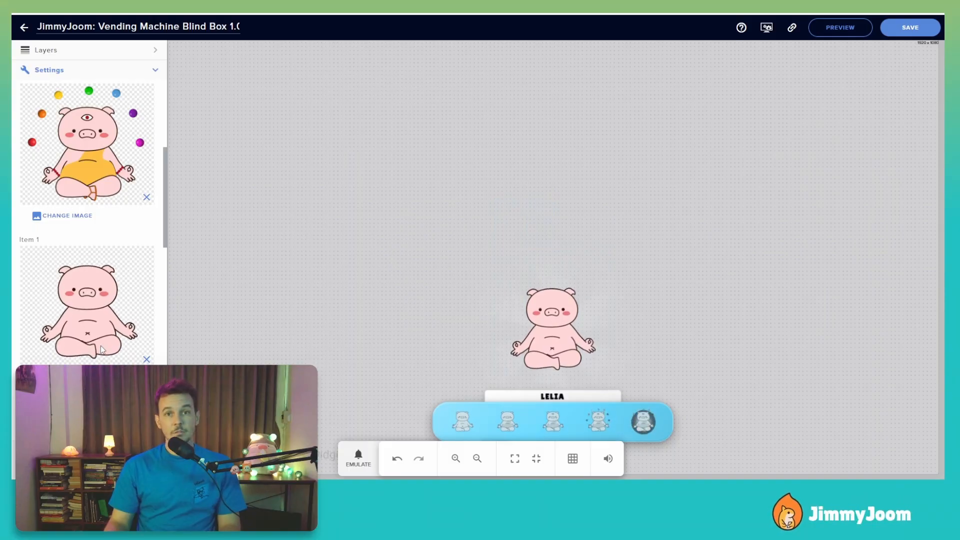
scroll(99, 342, up, 2)
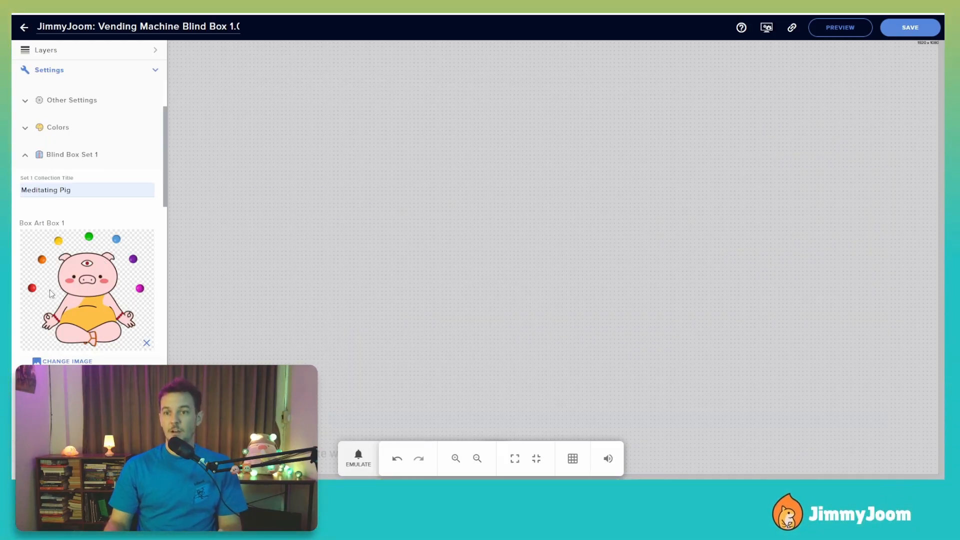
- Review the Blind Box Set 1 box art and the images for Items 1 to 5
scroll(115, 276, down, 5)
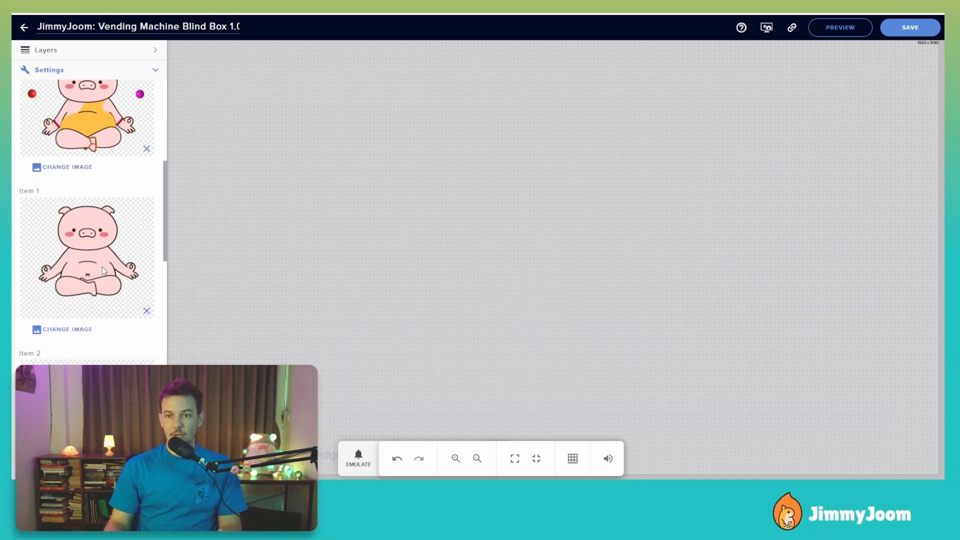
scroll(104, 271, down, 2)
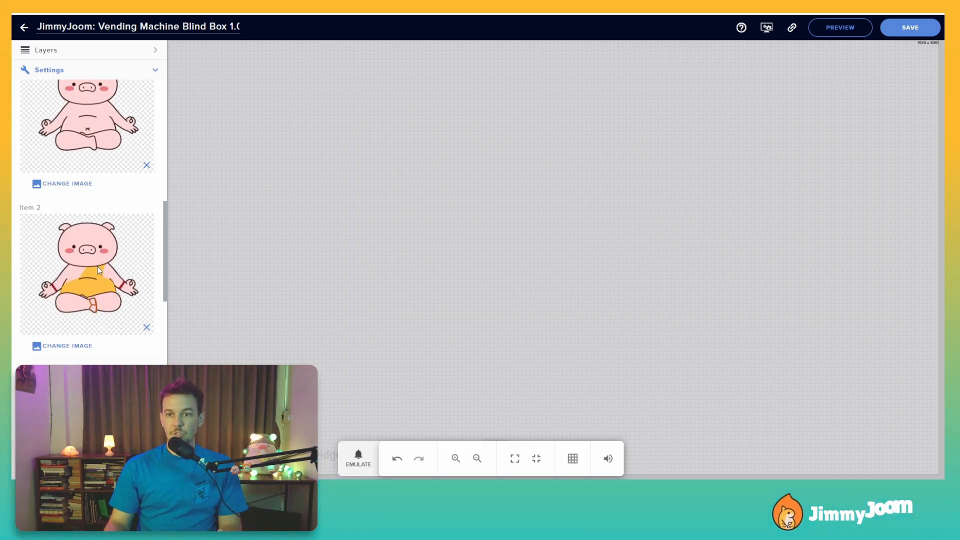
scroll(98, 270, down, 3)
scroll(105, 277, down, 3)
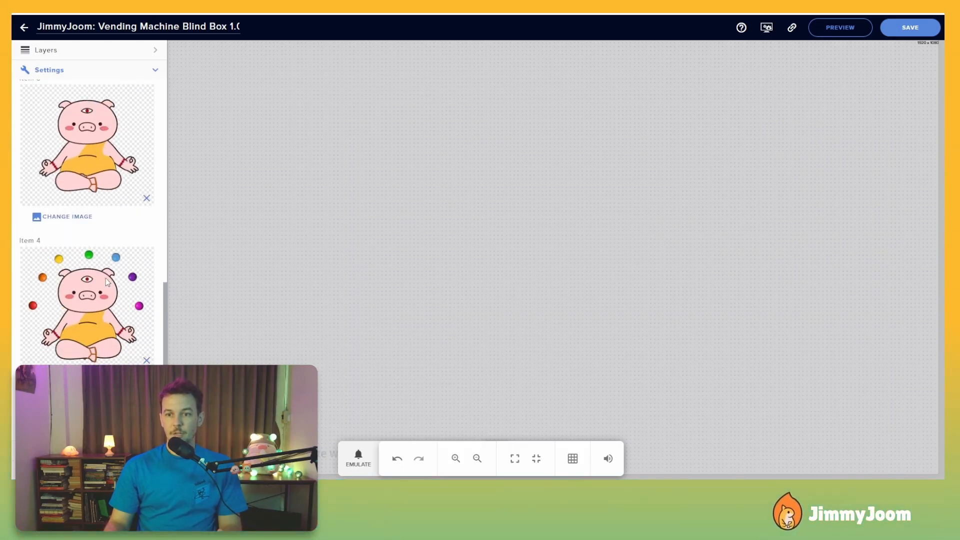
scroll(107, 282, down, 3)
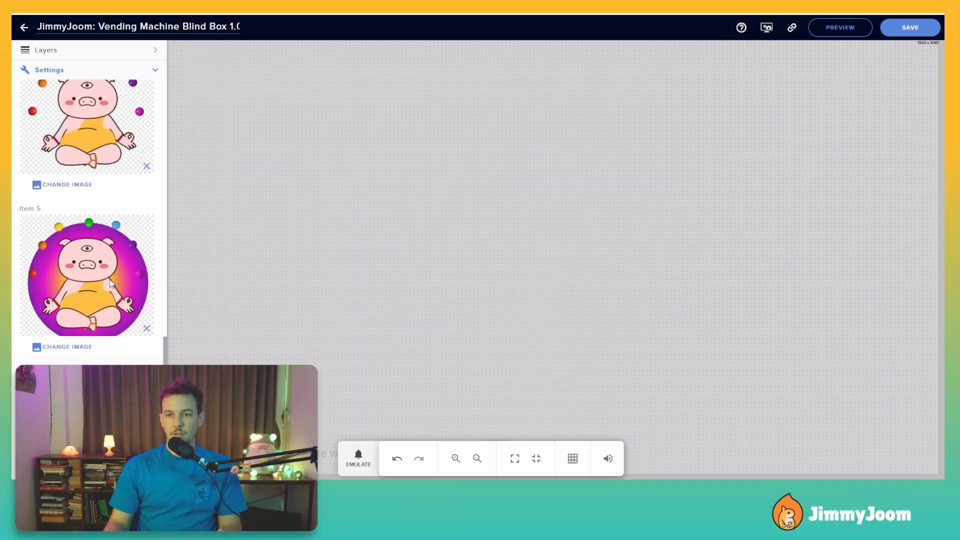
scroll(110, 279, up, 12)
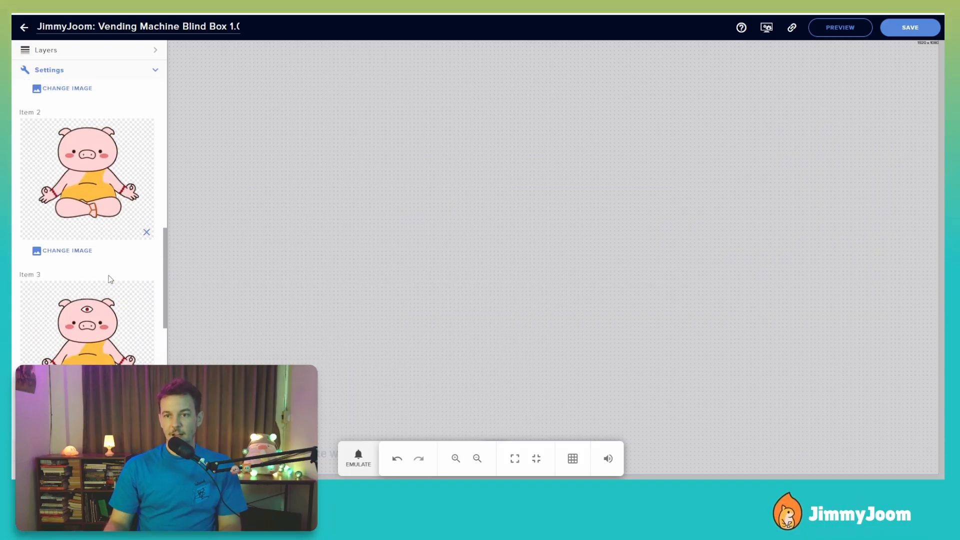
scroll(108, 278, up, 5)
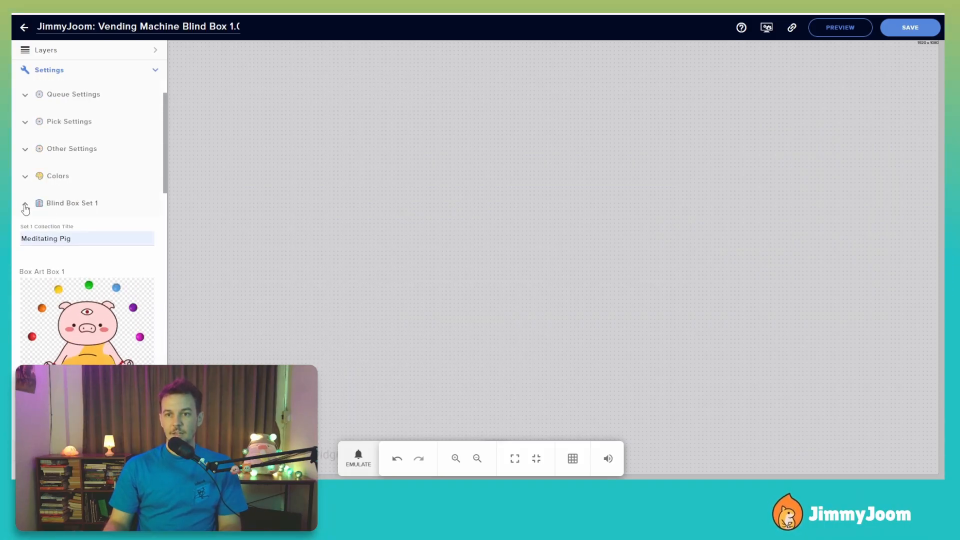
- Collapse Blind Box Set 1 and examine the Blind Box Set 2 collection title, box art and item images
click(25, 206)
click(25, 279)
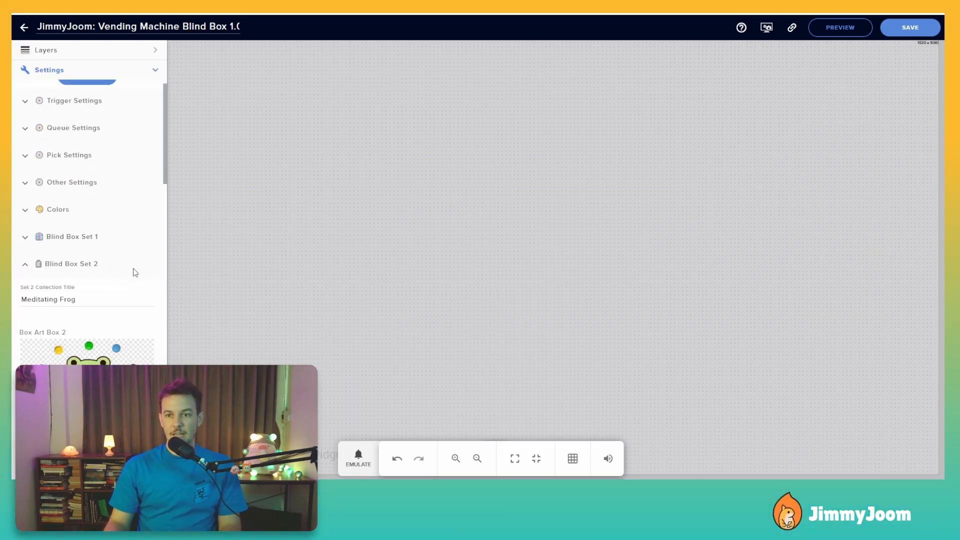
scroll(133, 270, down, 5)
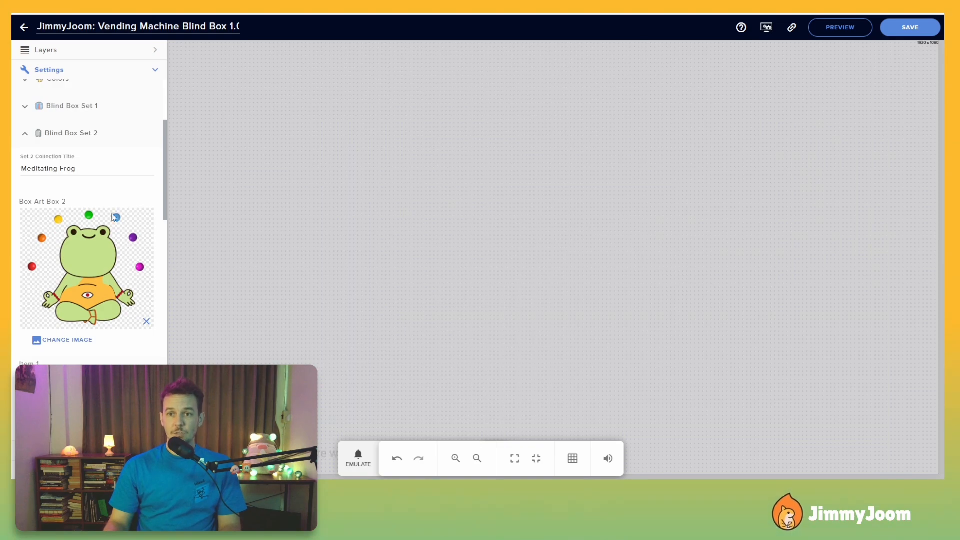
scroll(94, 244, down, 10)
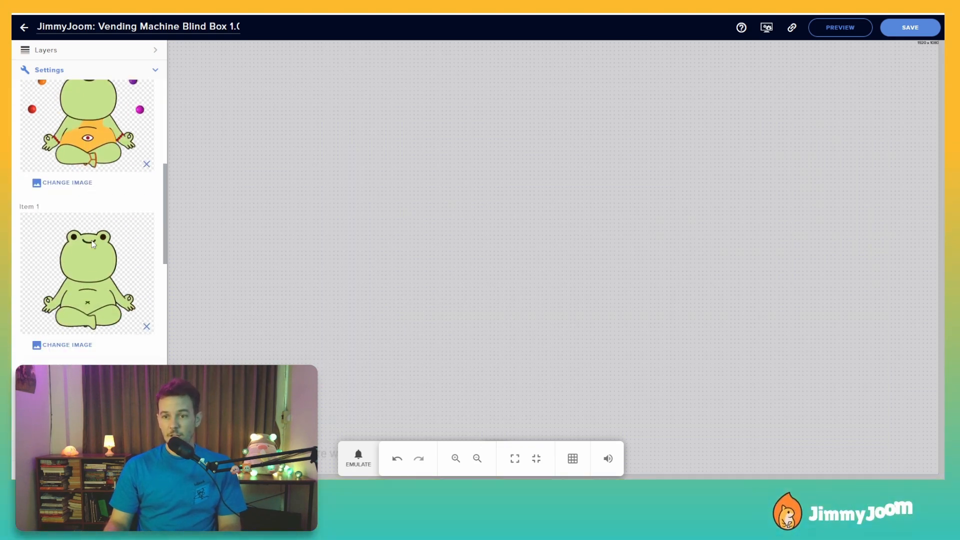
scroll(107, 248, down, 6)
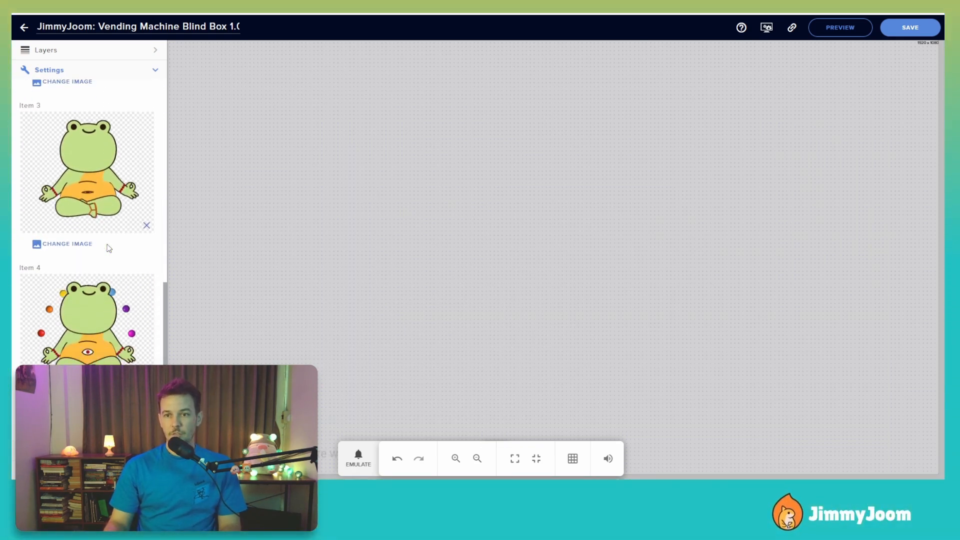
scroll(113, 265, down, 3)
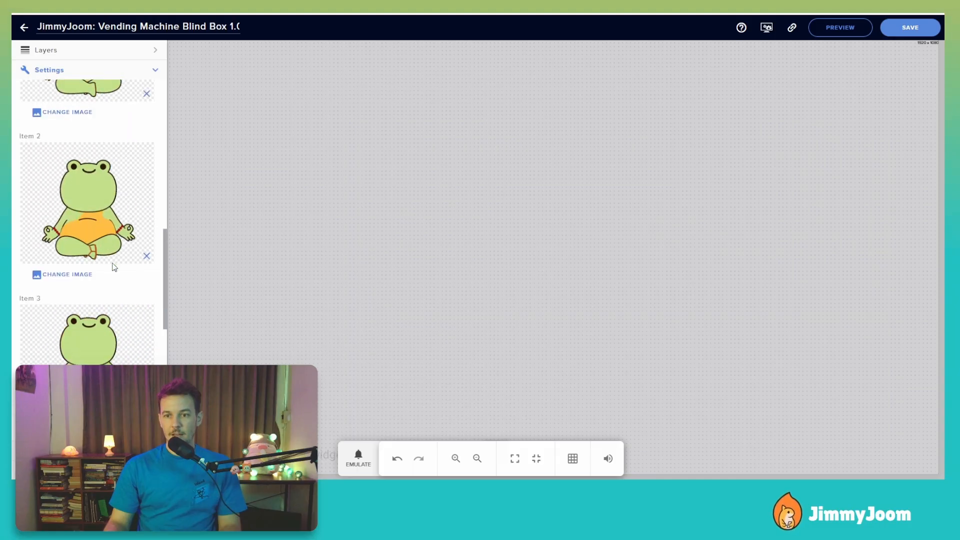
- Examine the Blind Box Set 3 collection title, box art and item images, and collapse the set
click(28, 307)
scroll(124, 309, down, 2)
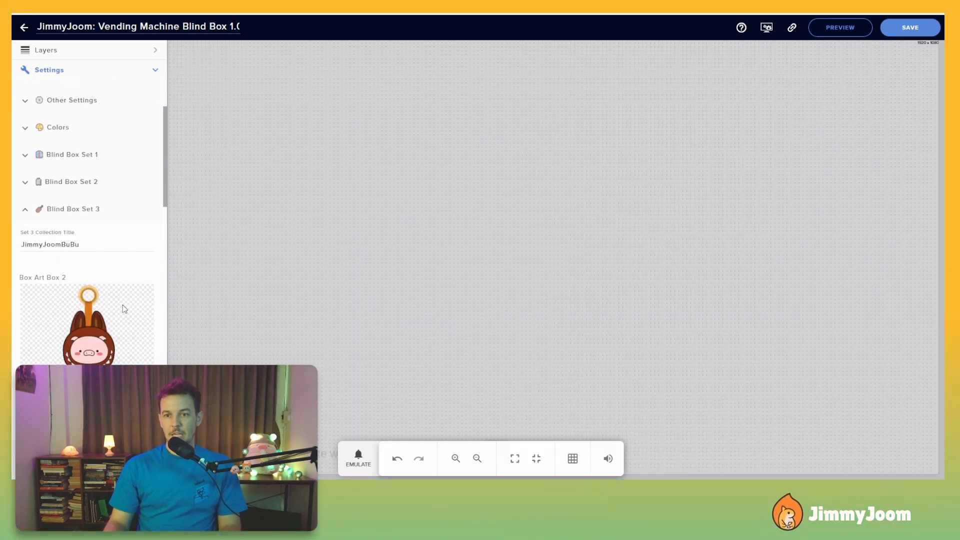
scroll(86, 245, down, 1)
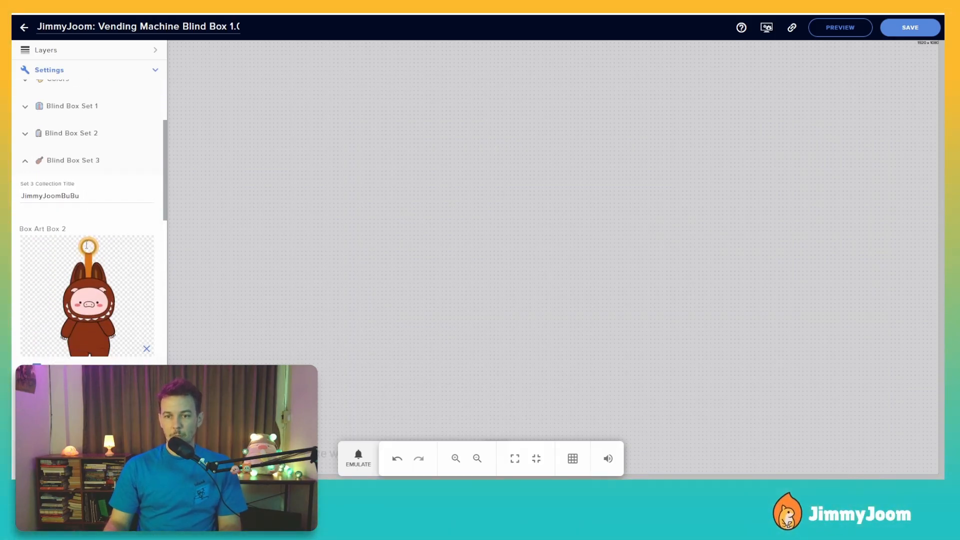
scroll(83, 243, up, 1)
scroll(95, 250, down, 1)
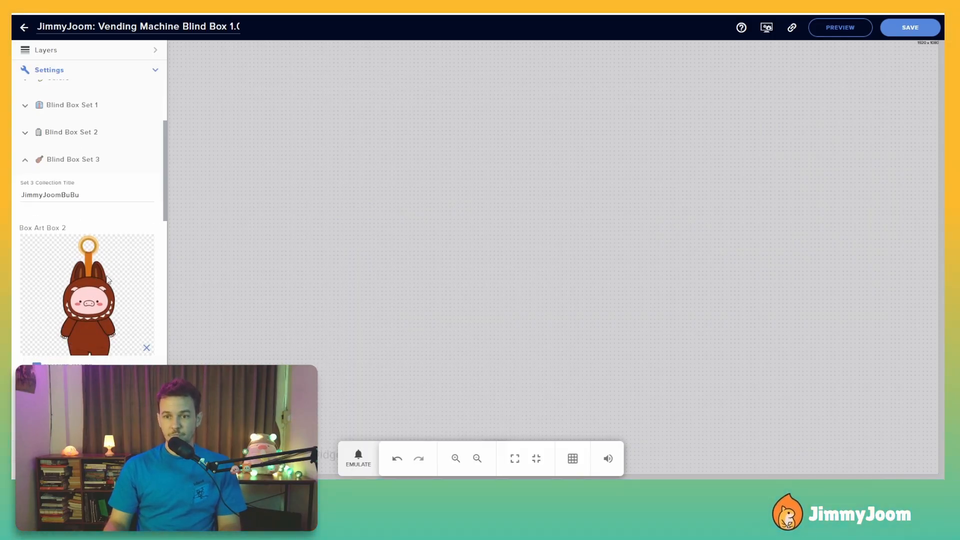
scroll(107, 285, down, 1)
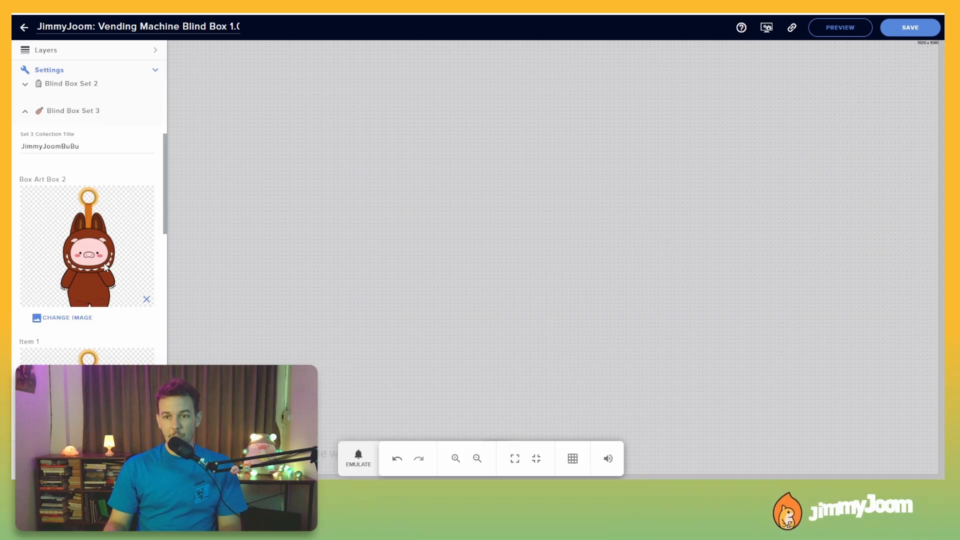
scroll(105, 267, down, 7)
scroll(105, 267, down, 8)
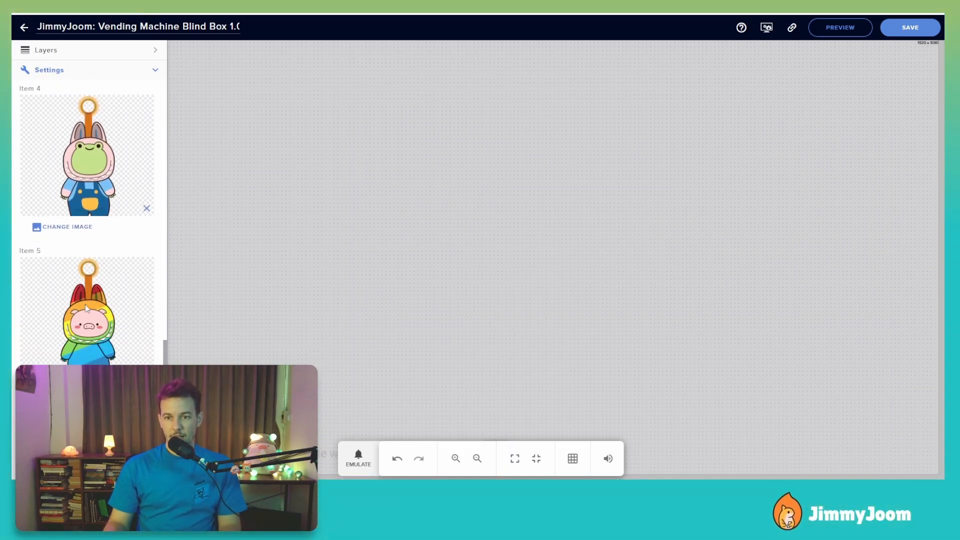
scroll(86, 309, down, 8)
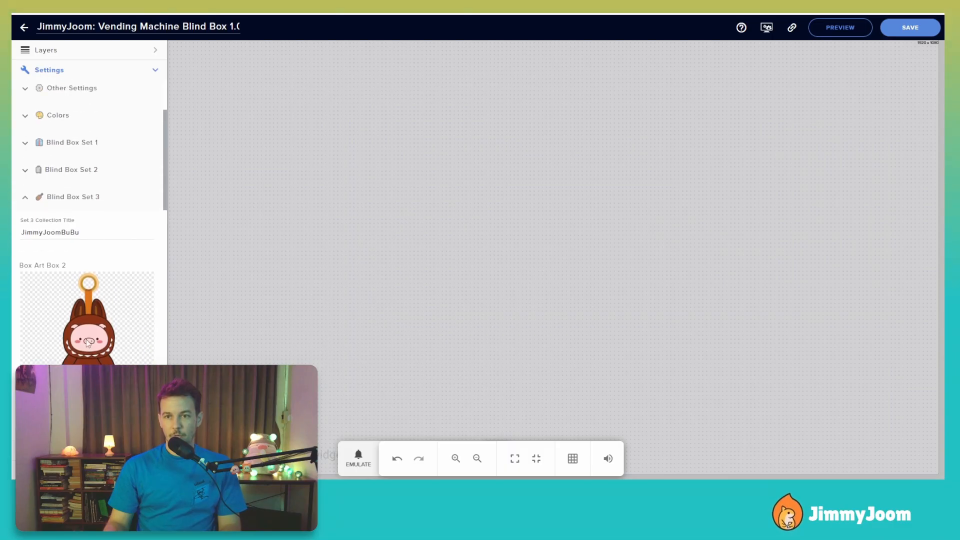
click(26, 197)
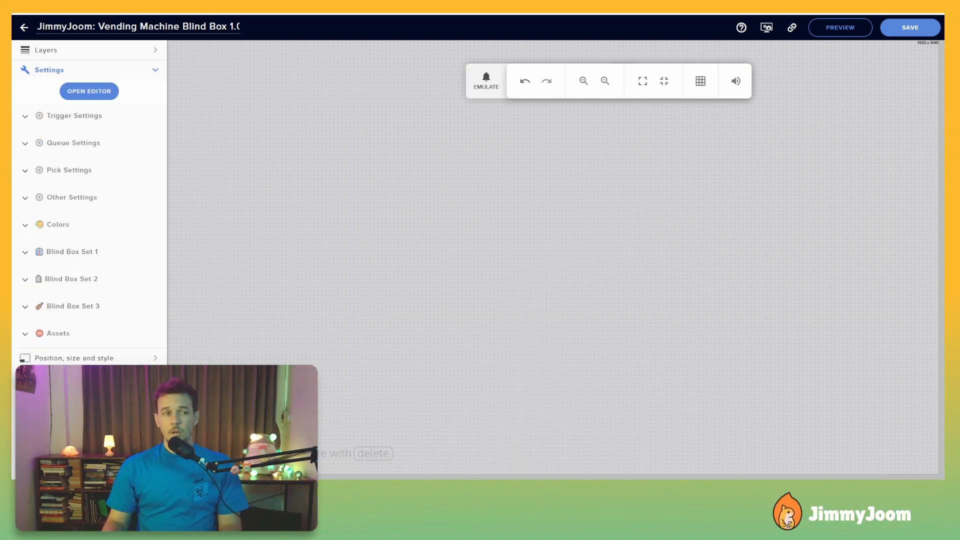